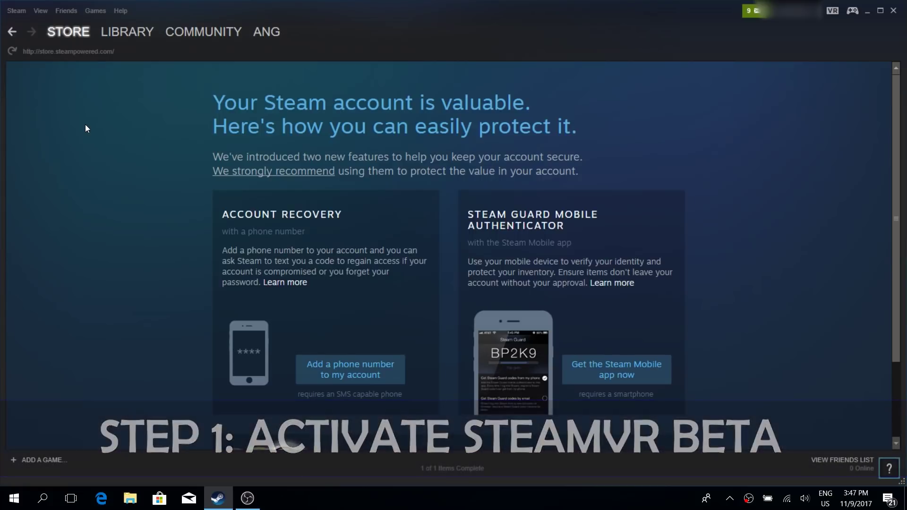
Open the properties of SteamVR from the library's list of tools.
mouse_move(123, 30)
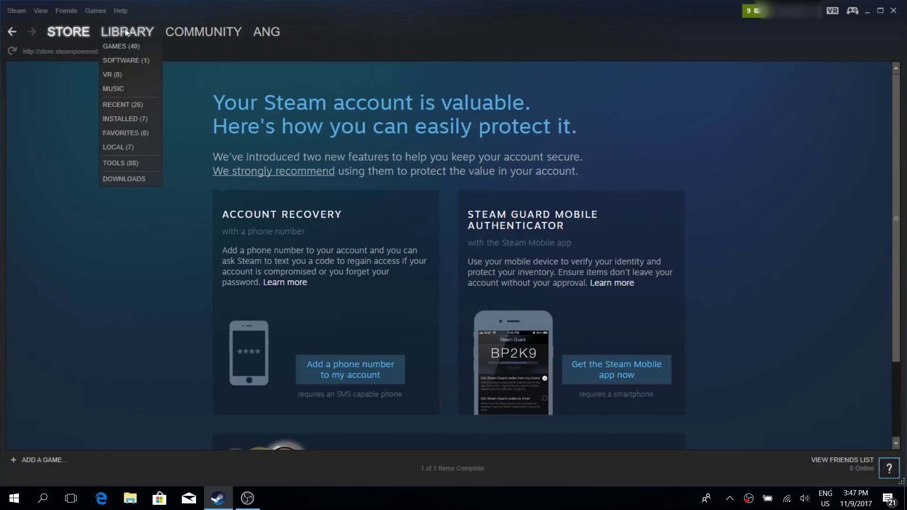
left_click(121, 162)
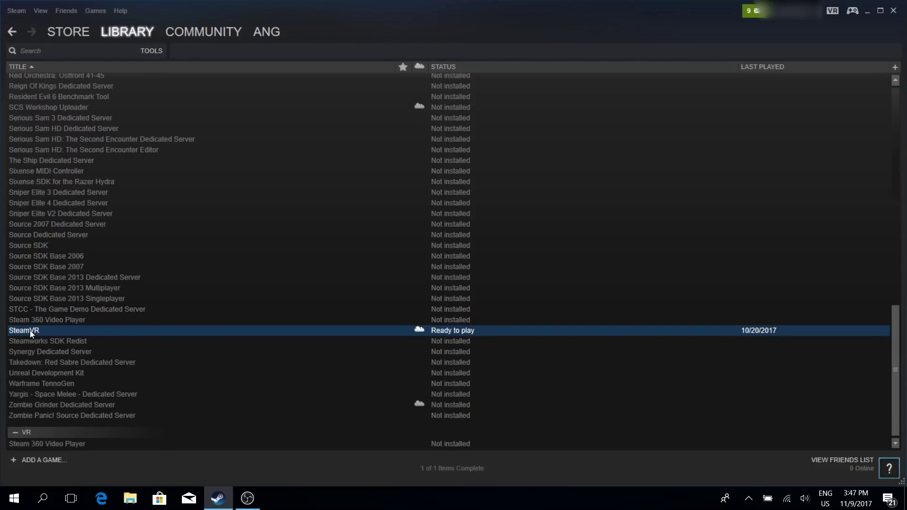
right_click(30, 330)
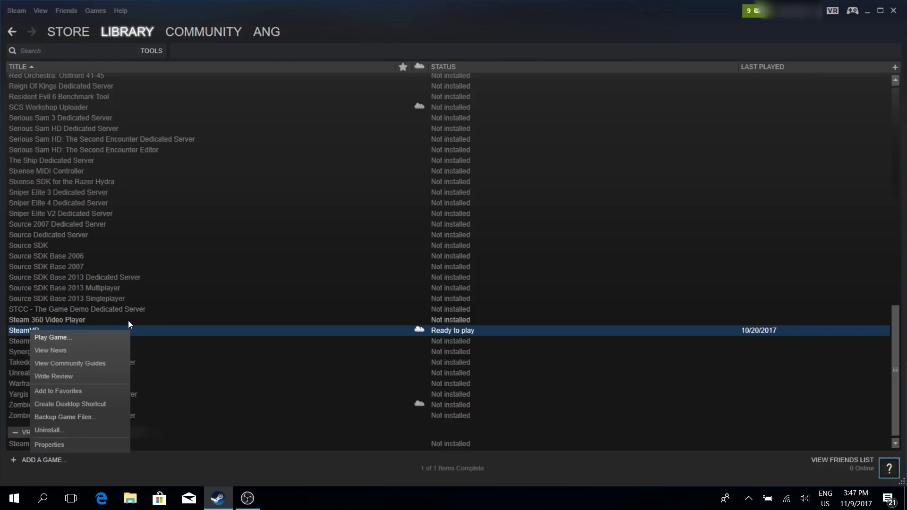
left_click(164, 333)
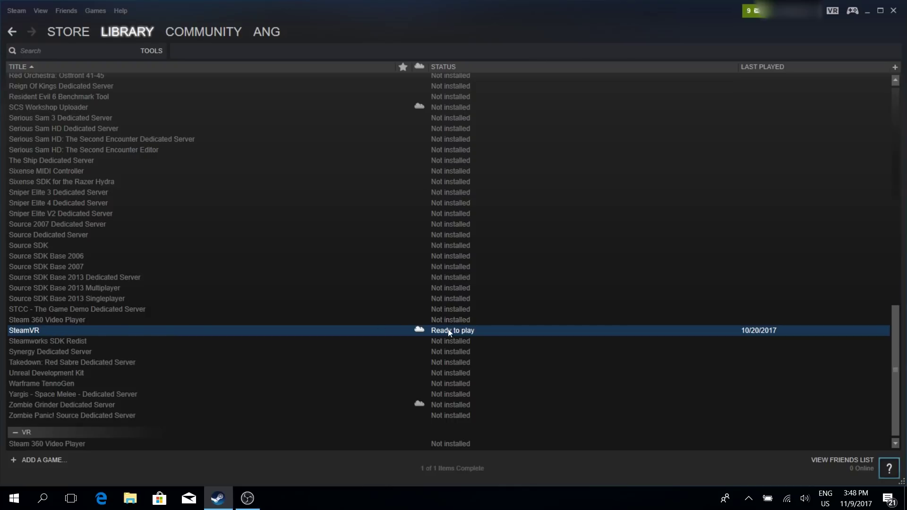
right_click(36, 331)
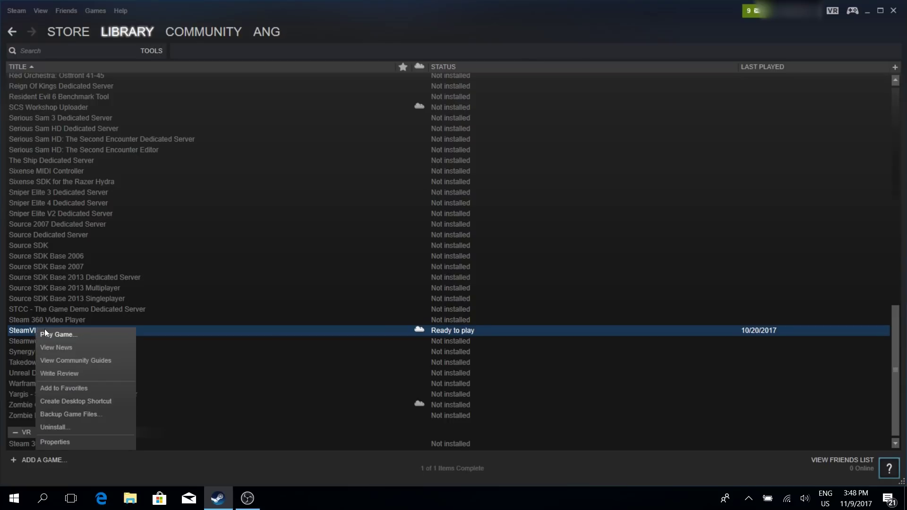
left_click(55, 442)
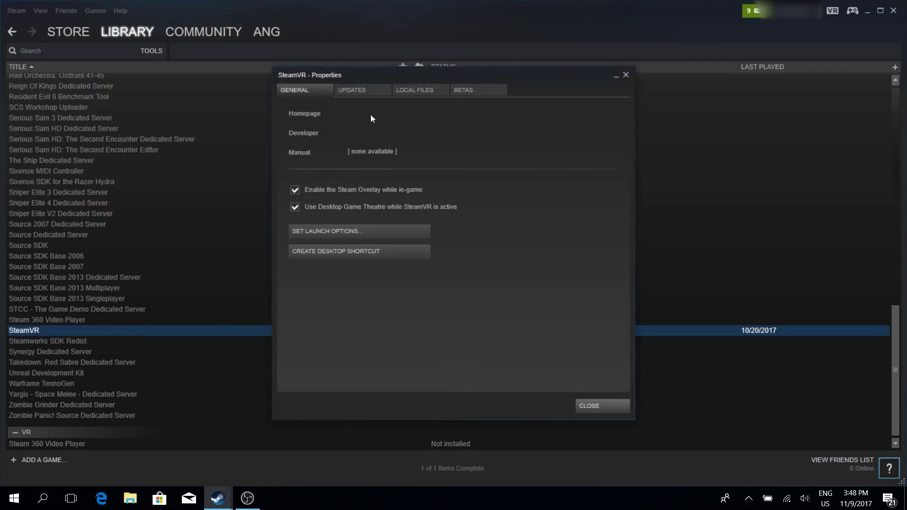
Opt SteamVR into the "beta - SteamVR Beta Update" program and close its properties.
left_click(472, 90)
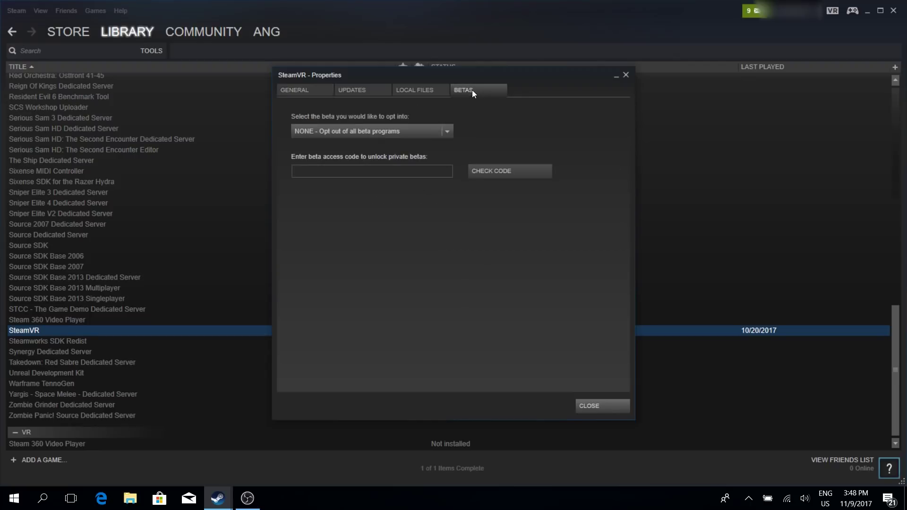
left_click(353, 132)
left_click(350, 160)
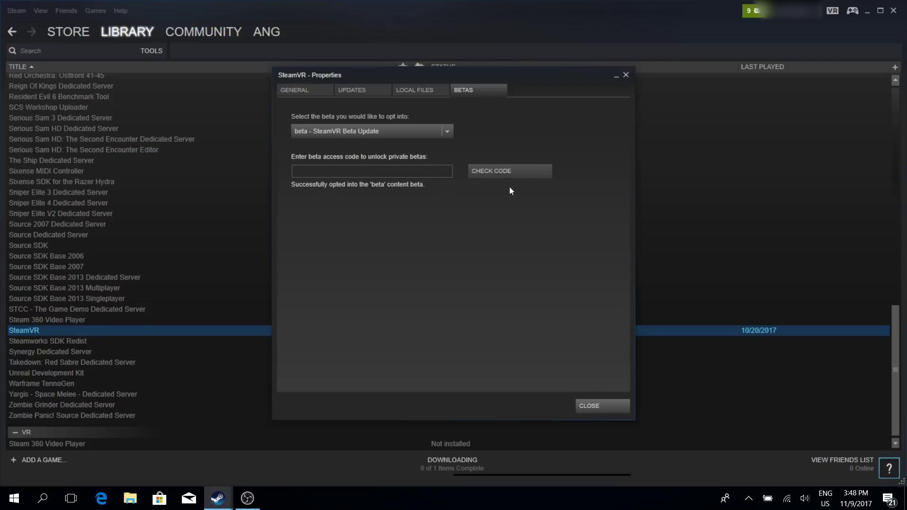
left_click(597, 405)
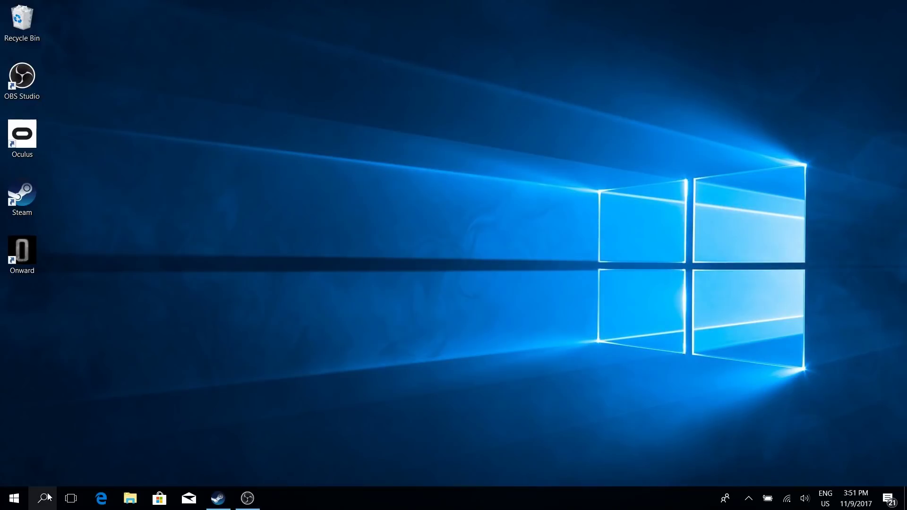
Search Windows for "settin" and open the Settings app.
left_click(44, 499)
type("s")
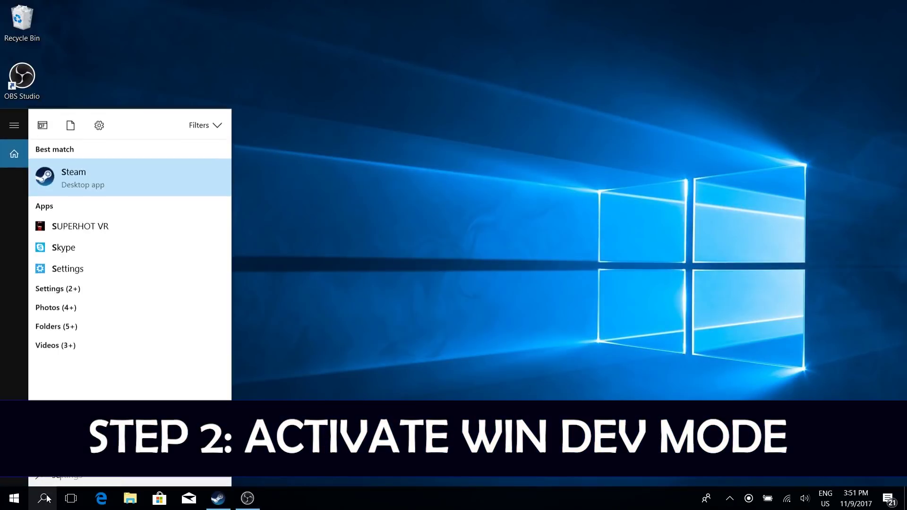
type("ettin")
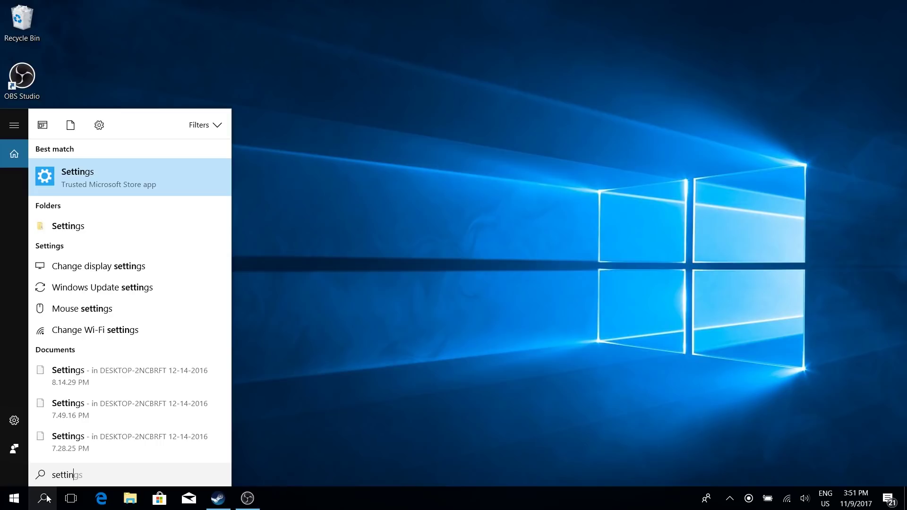
left_click(100, 186)
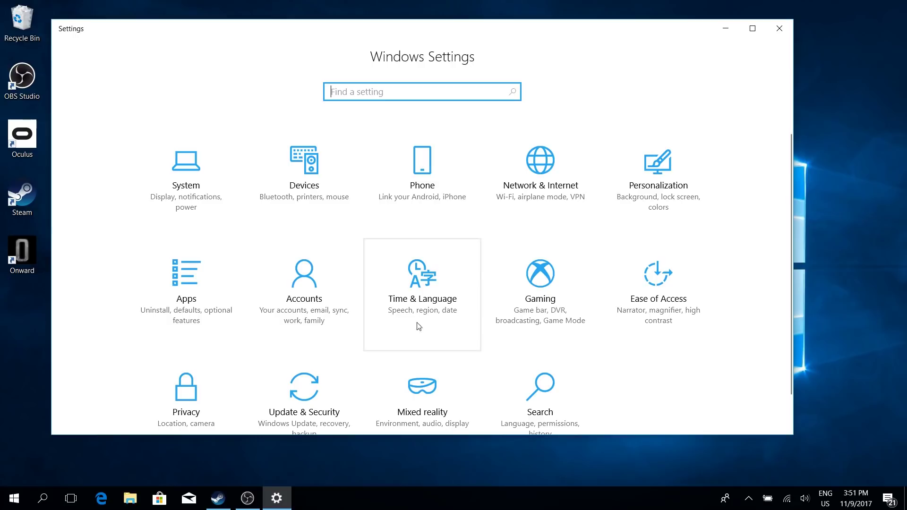
Turn on Developer mode in the Update & Security settings for developers and accept the security prompt.
left_click(312, 382)
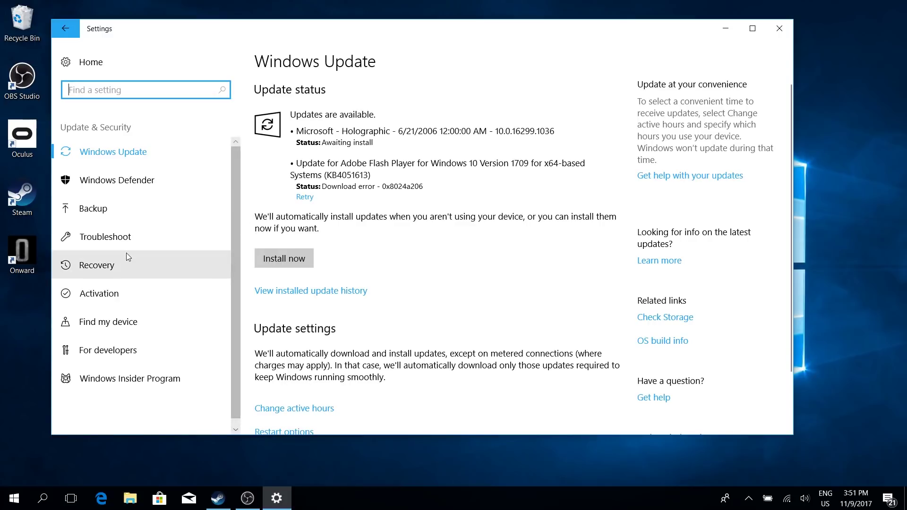
left_click(121, 350)
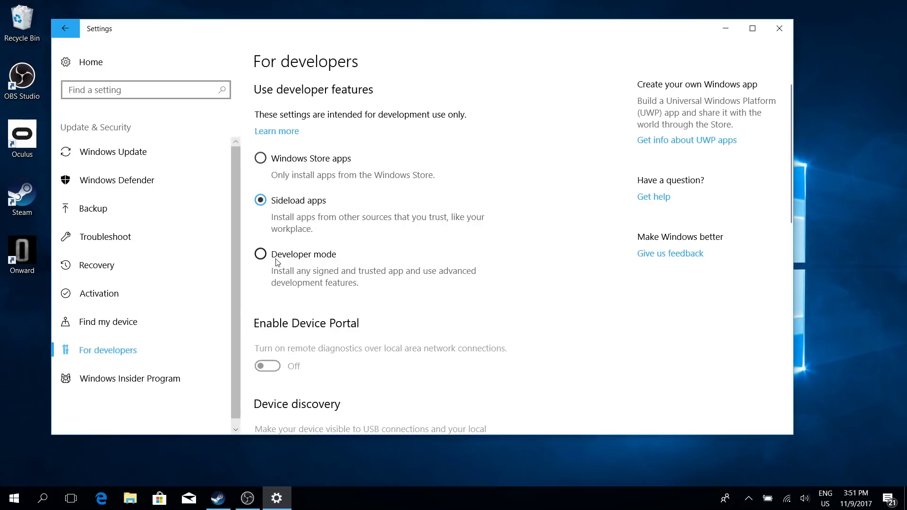
left_click(261, 255)
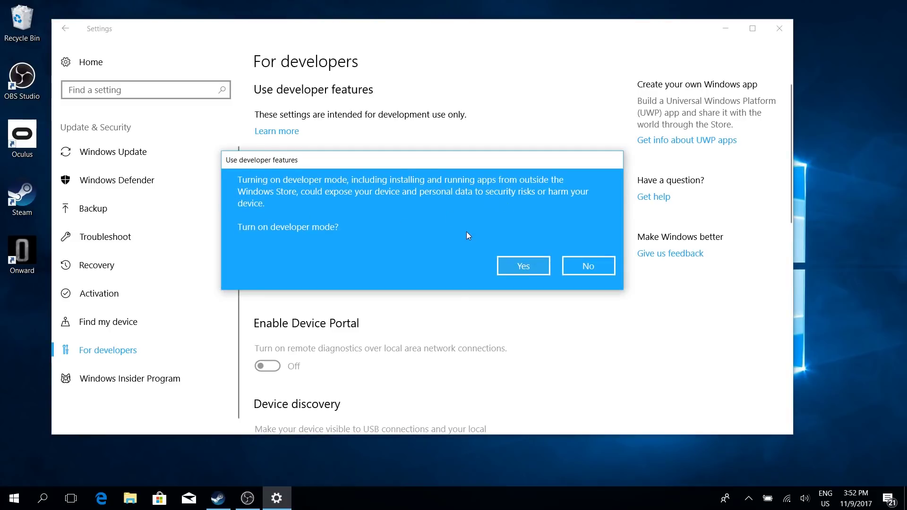
left_click(513, 270)
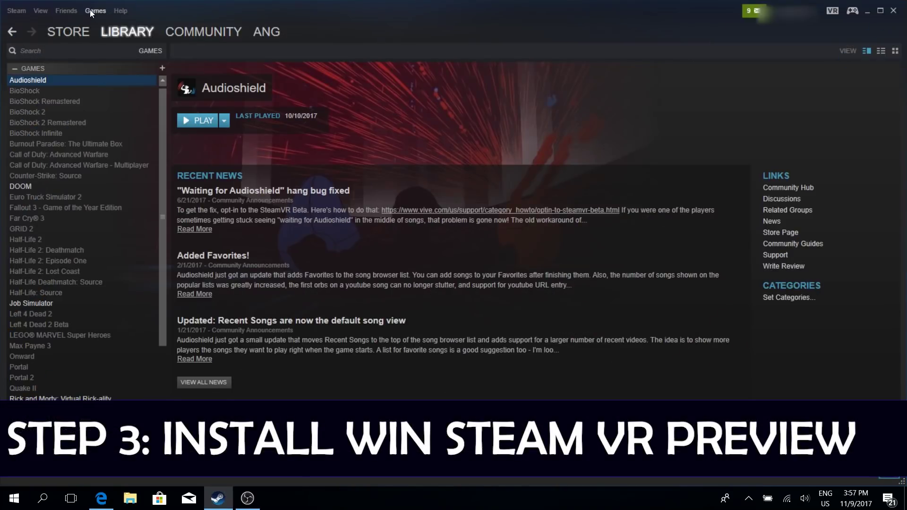
Switch to Steam, start activating a product and agree to the Steam Subscriber Agreement.
left_click(95, 11)
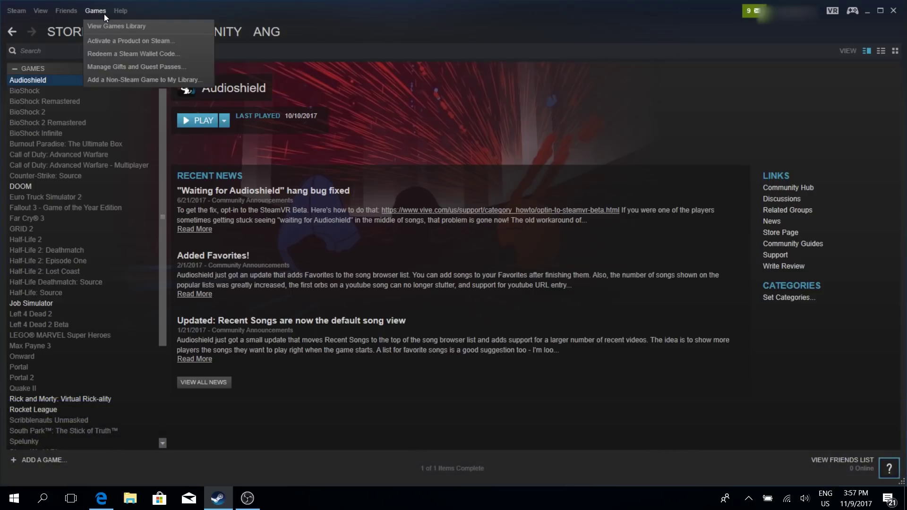
left_click(123, 41)
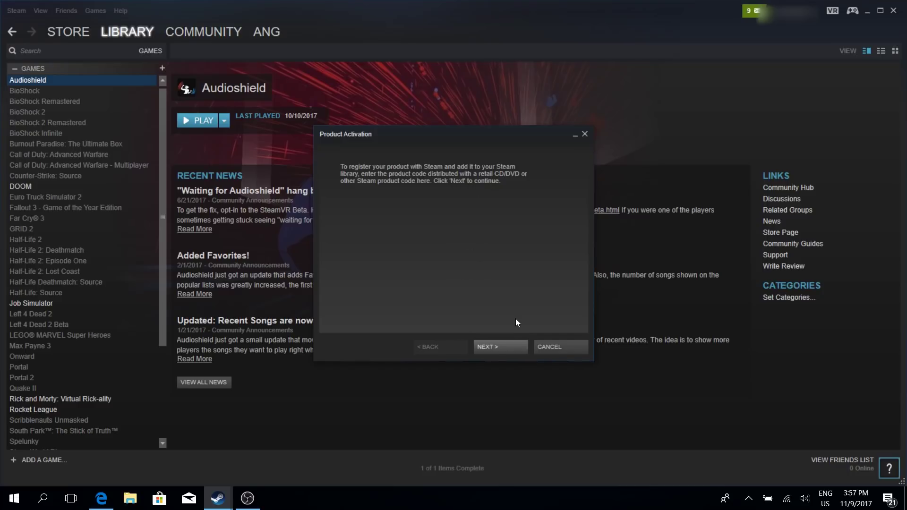
left_click(507, 346)
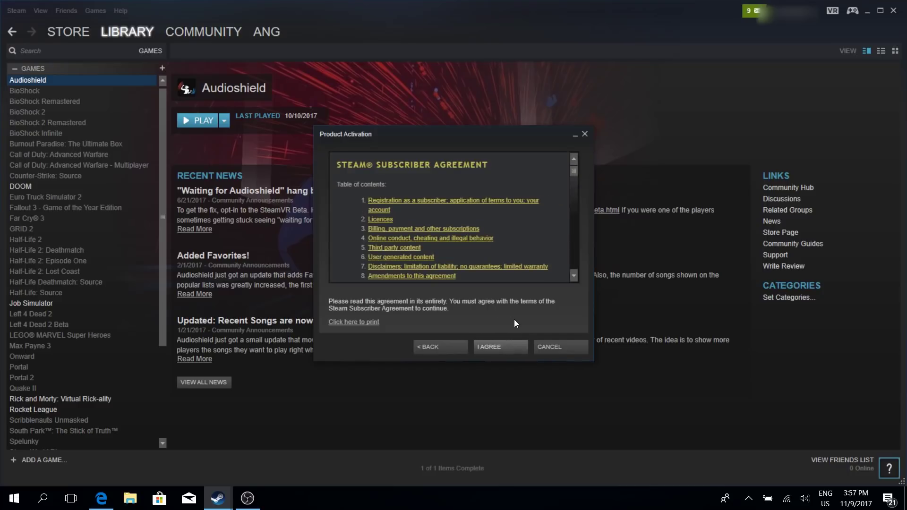
left_click(501, 346)
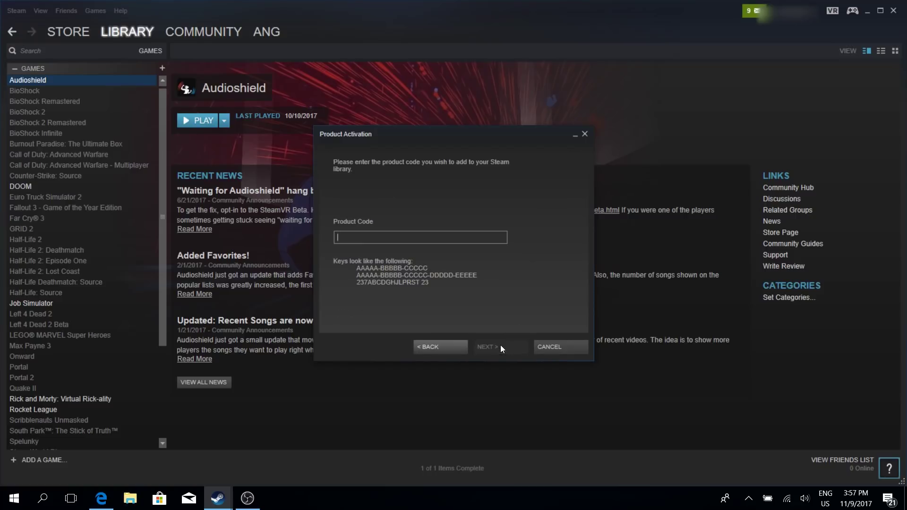
Paste the product code for Windows Mixed Reality SteamVR preview, submit it and finish the activation.
right_click(371, 237)
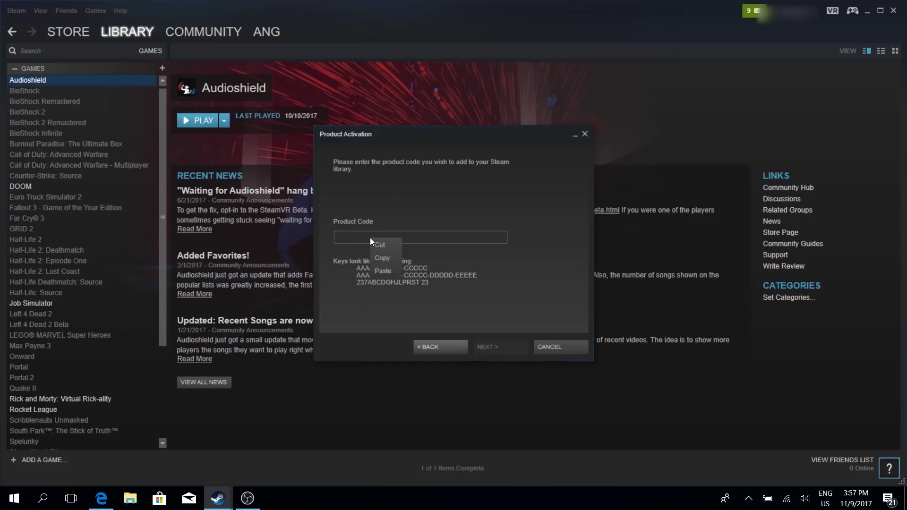
left_click(393, 267)
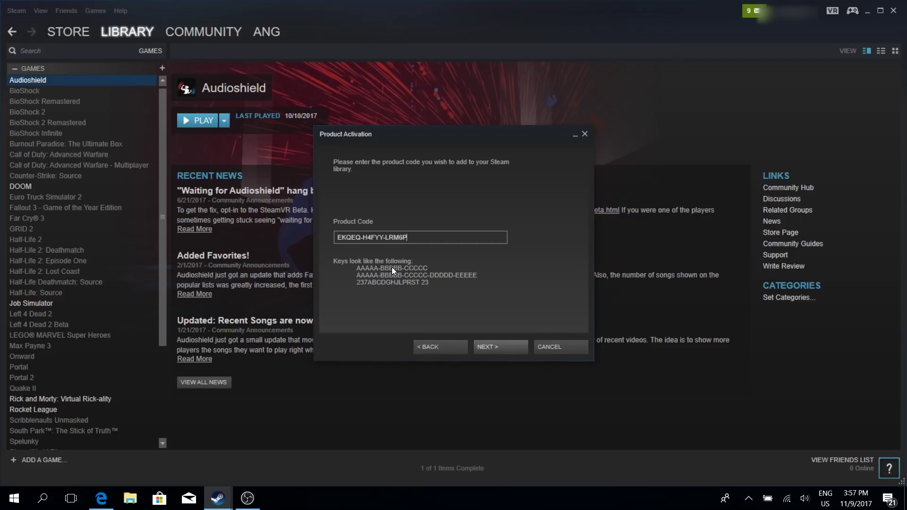
left_click(497, 346)
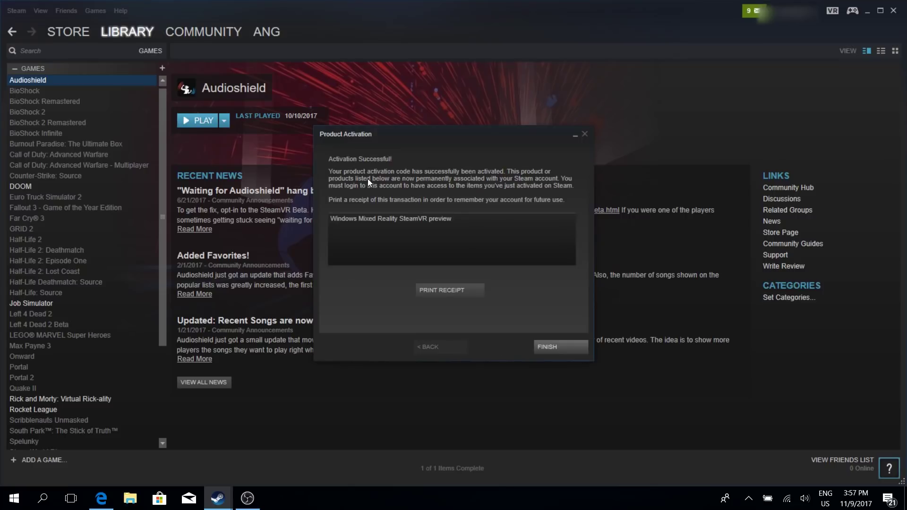
left_click(410, 220)
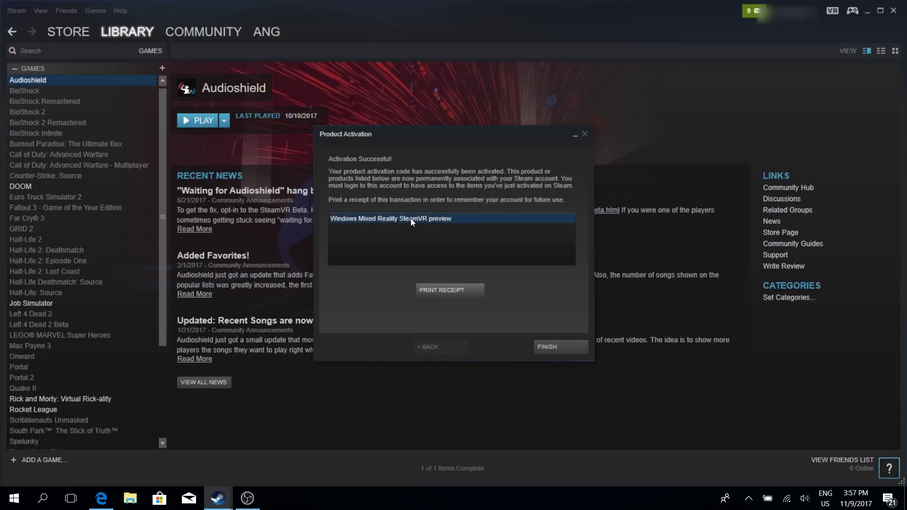
left_click(563, 344)
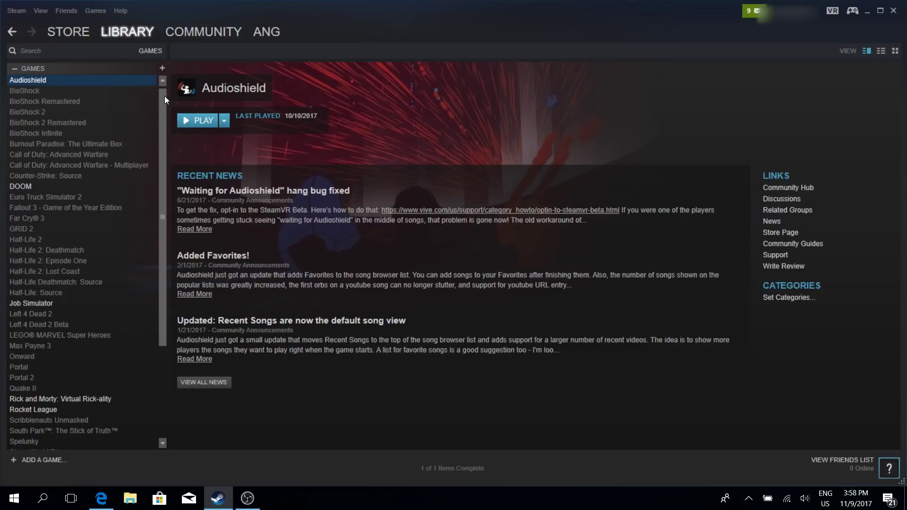
Install Windows Mixed Reality SteamVR preview from the software library with the default shortcuts and location, agreeing to its license terms.
mouse_move(126, 34)
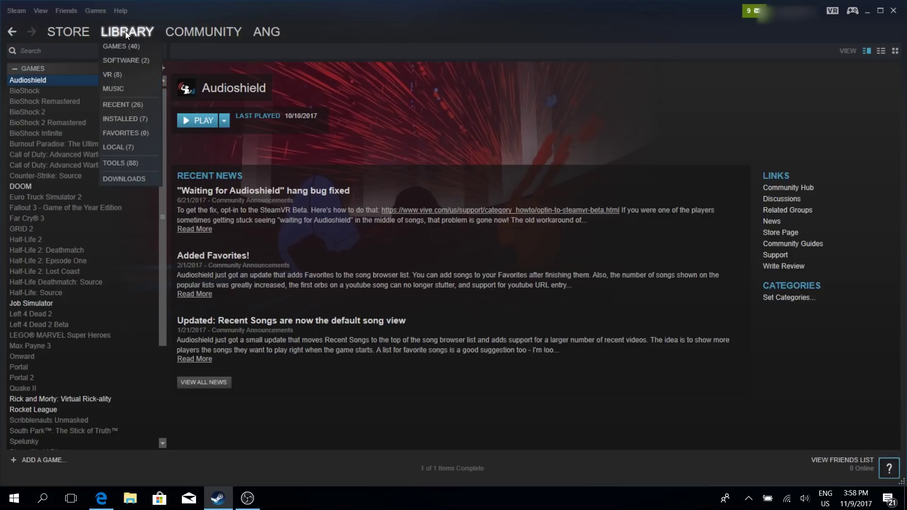
left_click(132, 61)
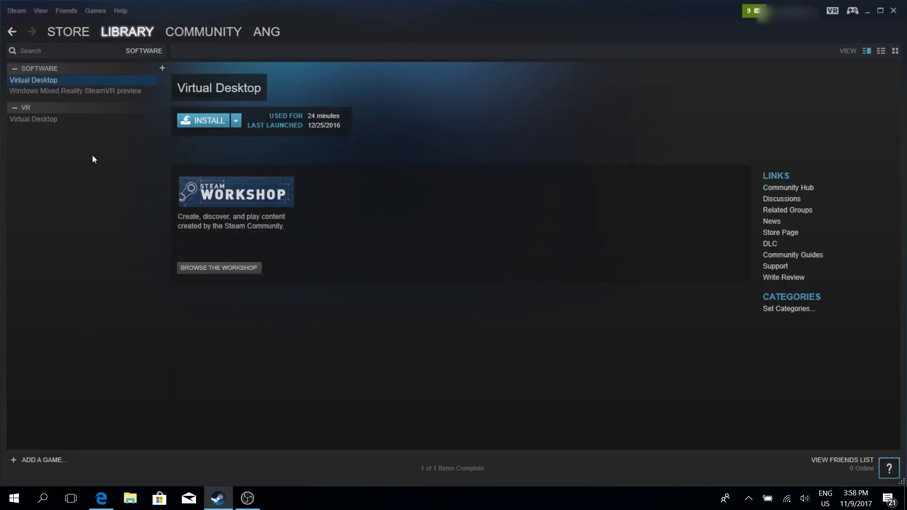
left_click(42, 90)
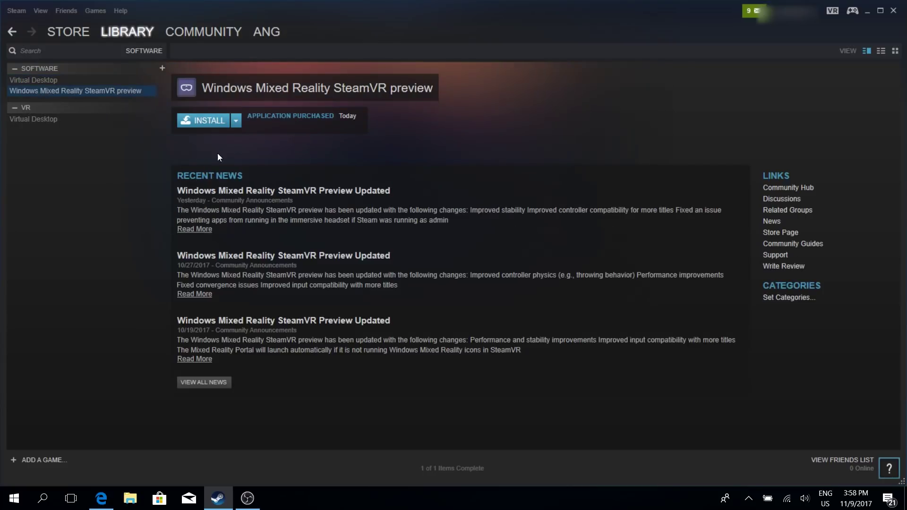
left_click(206, 121)
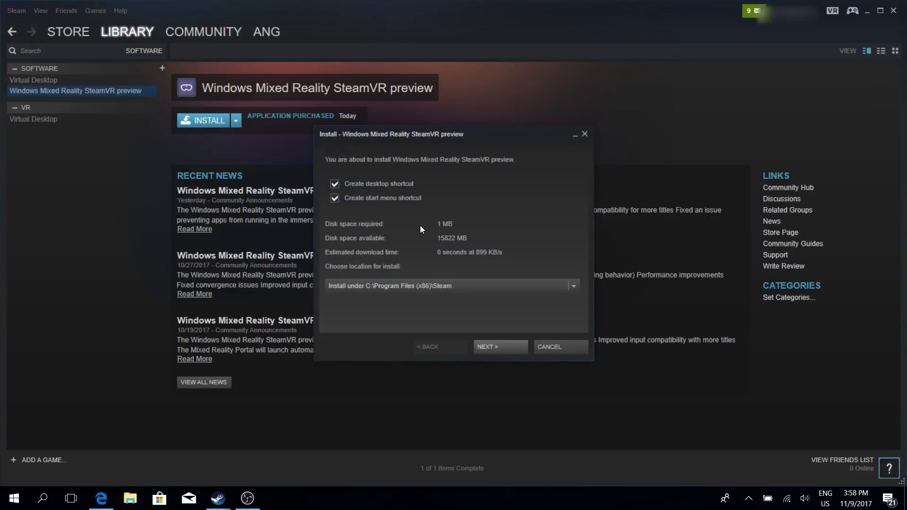
left_click(503, 347)
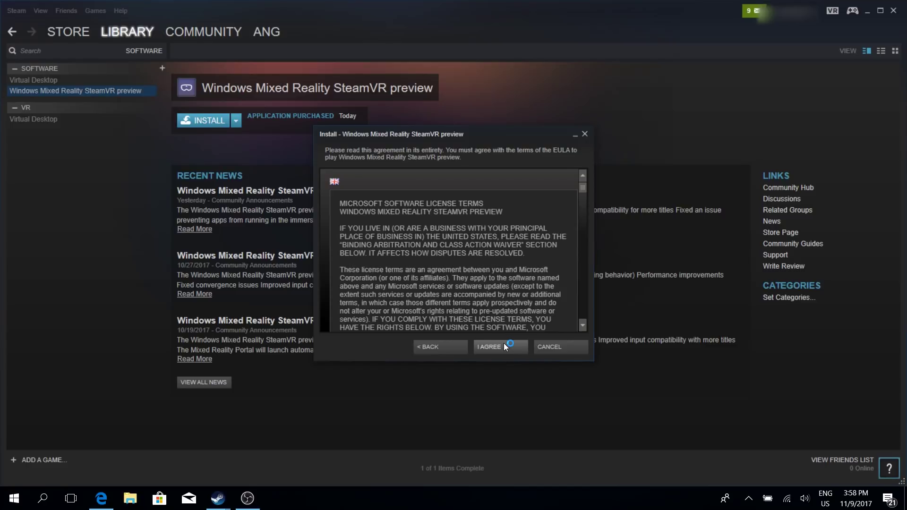
left_click(504, 345)
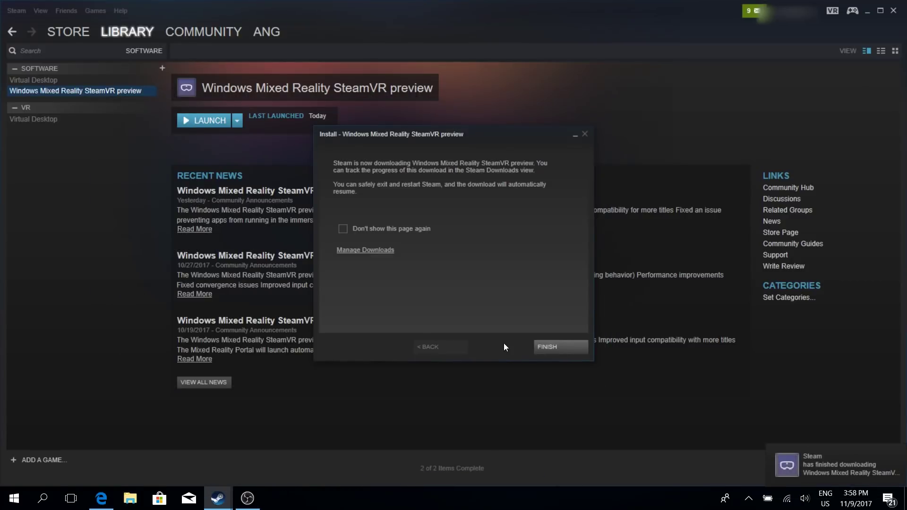
left_click(549, 345)
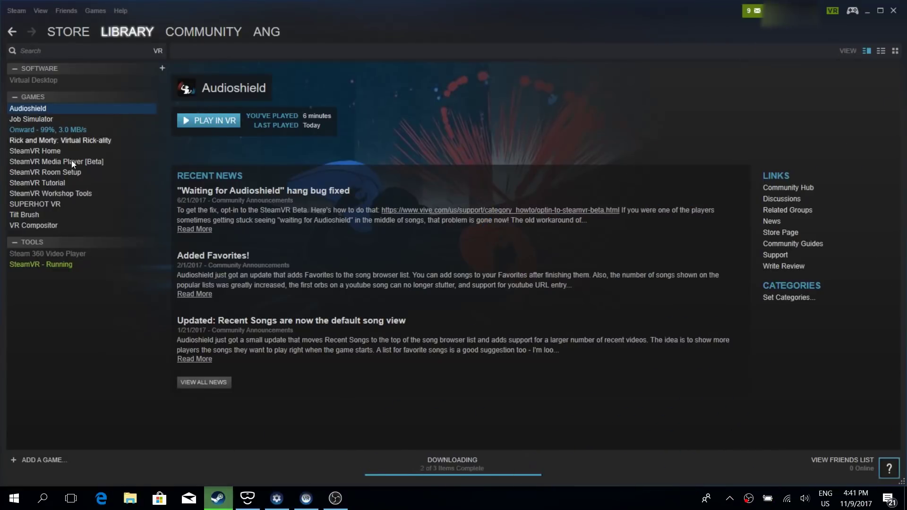
Launch Tilt Brush in VR from the VR library.
left_click(27, 216)
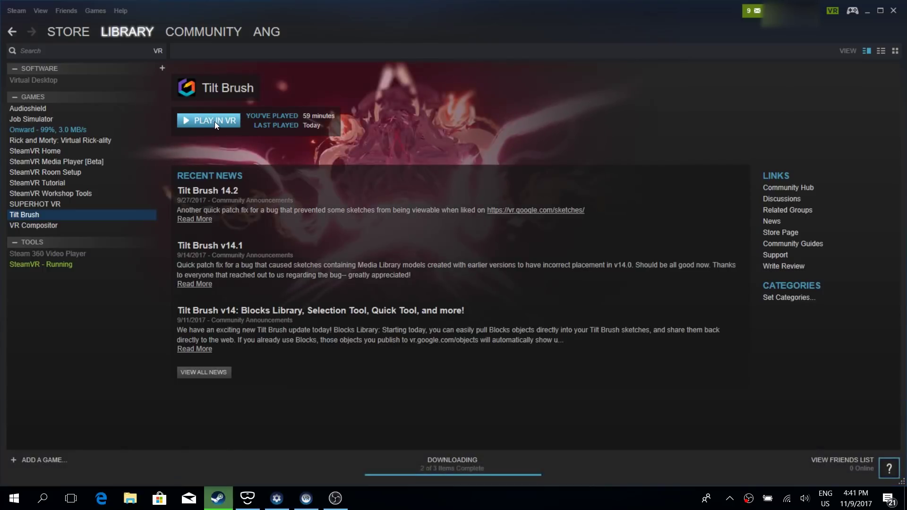
left_click(211, 120)
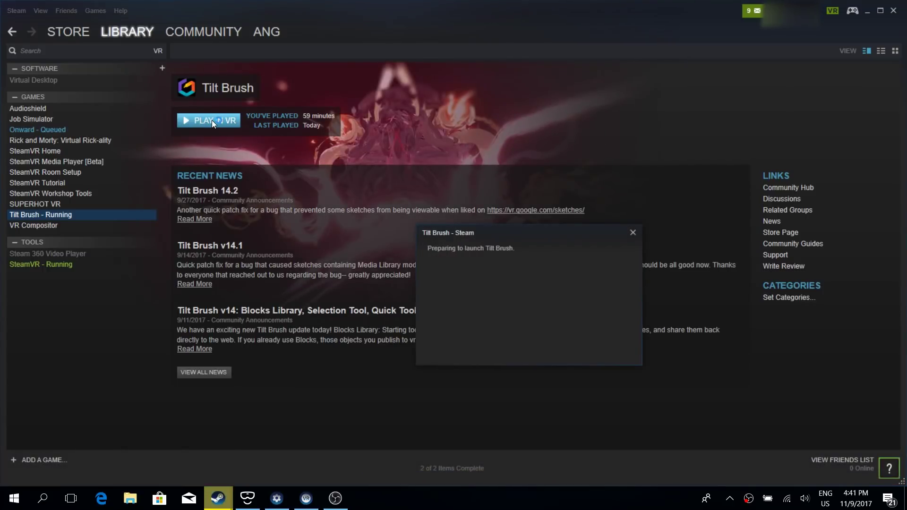